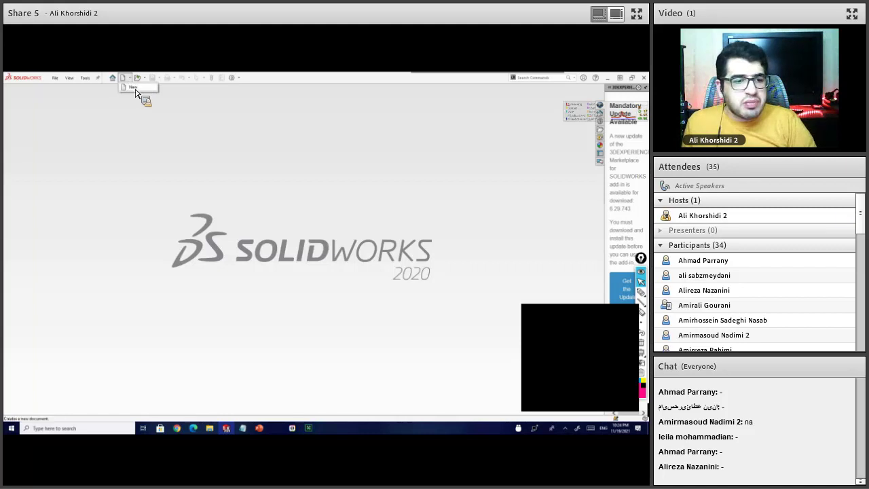
Start a new SOLIDWORKS document, then search Windows for 'zoom'
{"action": "left_click", "coordinate": [136, 90]}
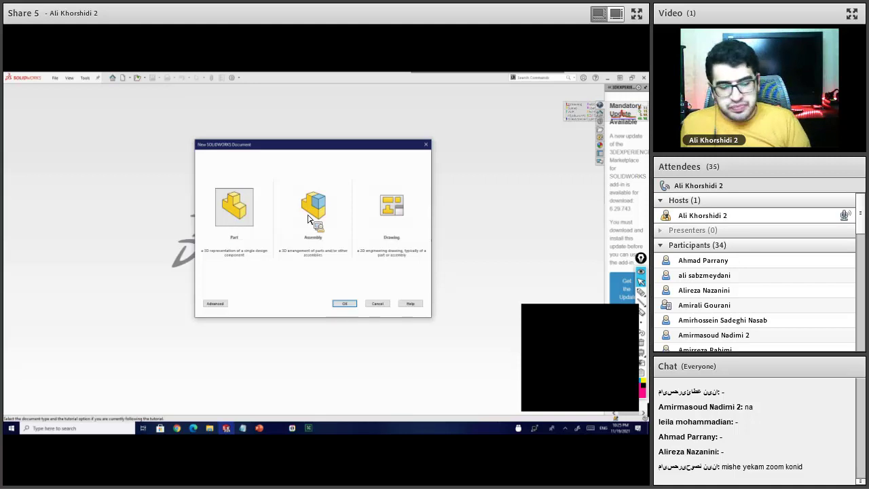
{"action": "left_click", "coordinate": [86, 435]}
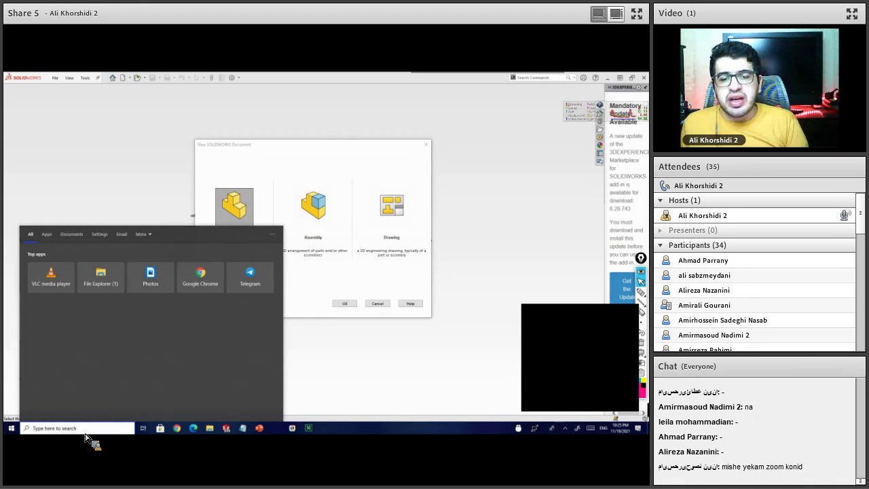
{"action": "type", "text": "zoom"}
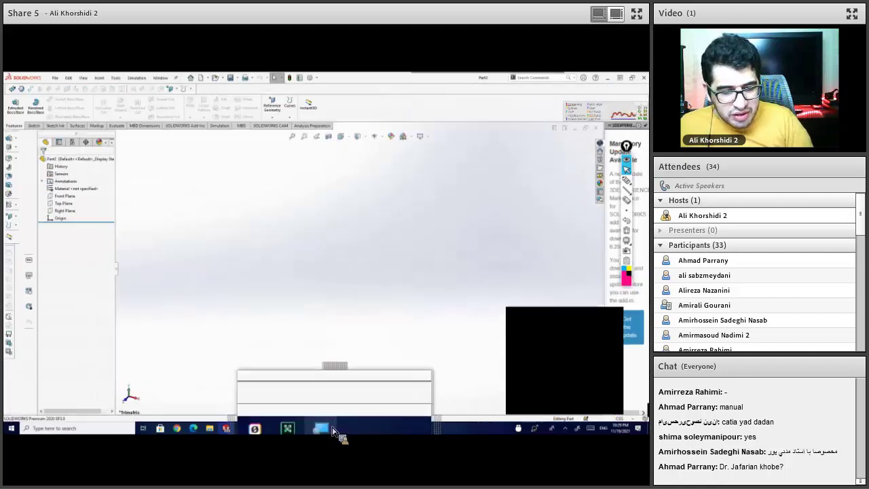
Close the Windows Magnifier and open the SOLIDWORKS File menu
{"action": "right_click", "coordinate": [337, 433]}
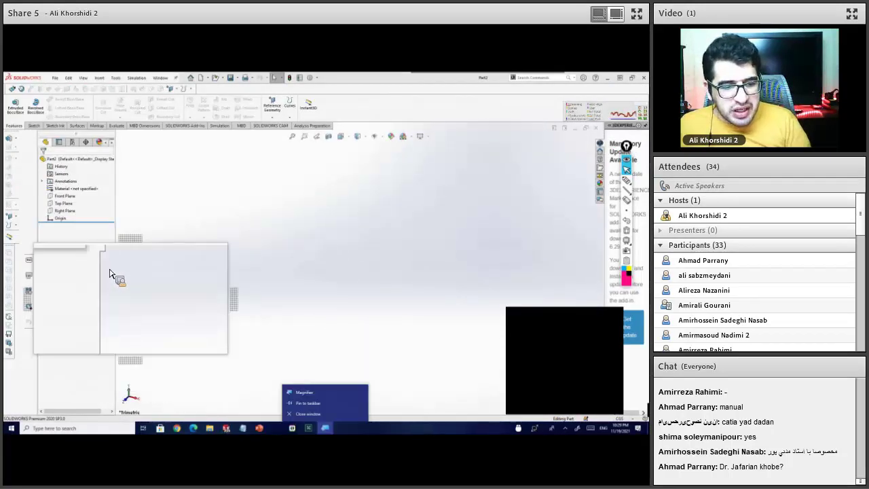
{"action": "key", "text": "super+Escape"}
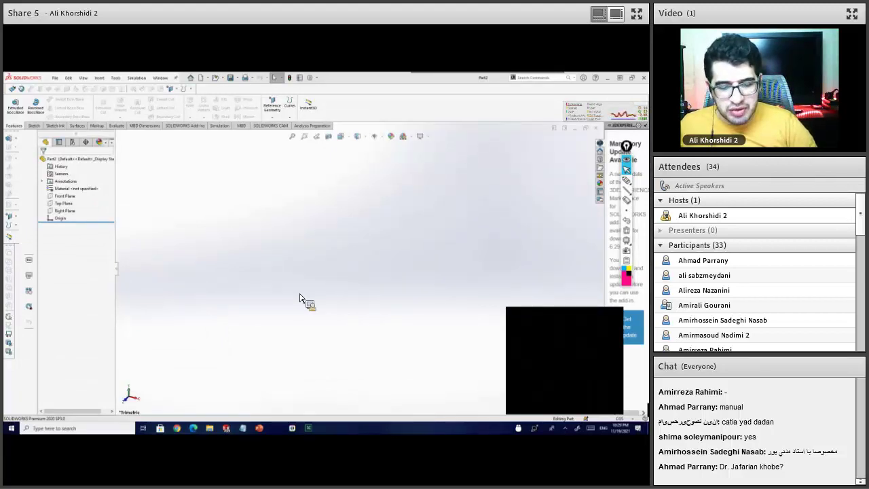
{"action": "left_click", "coordinate": [56, 78]}
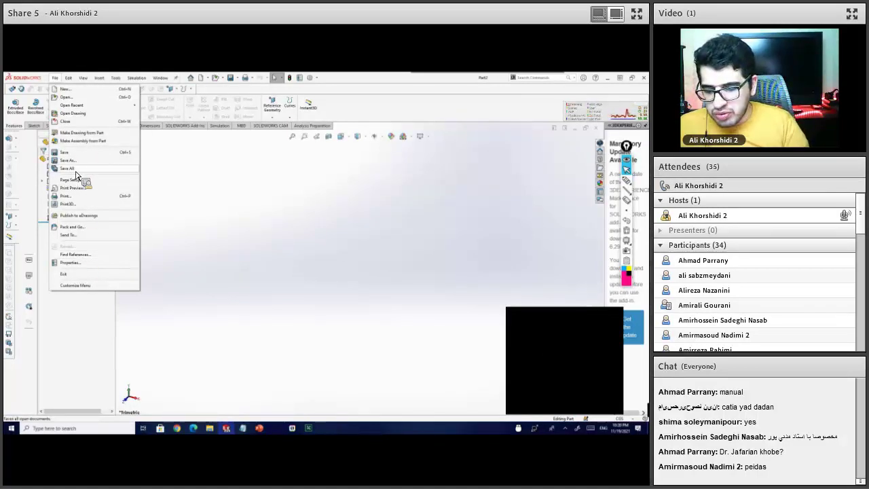
{"action": "mouse_move", "coordinate": [68, 78]}
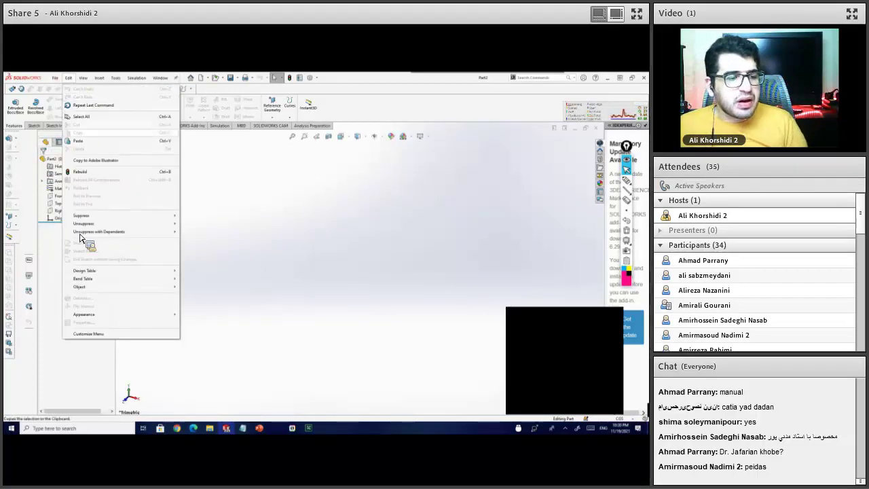
{"action": "left_click", "coordinate": [95, 84]}
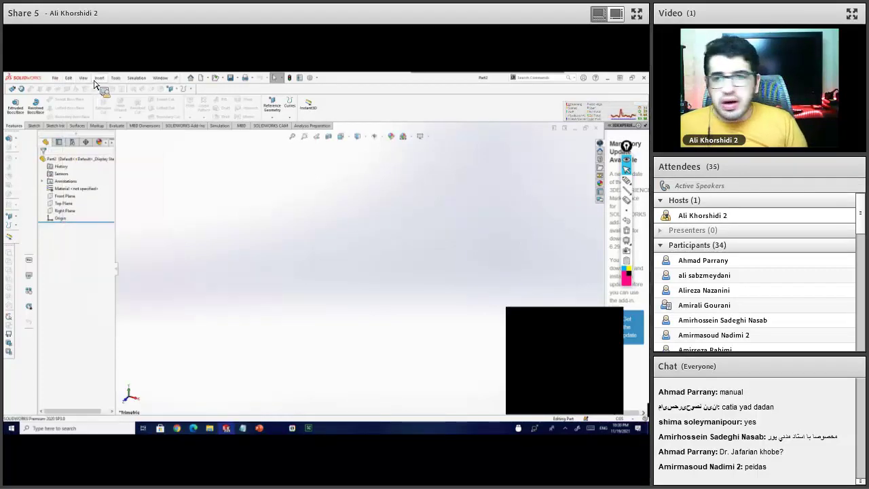
{"action": "left_click", "coordinate": [133, 84]}
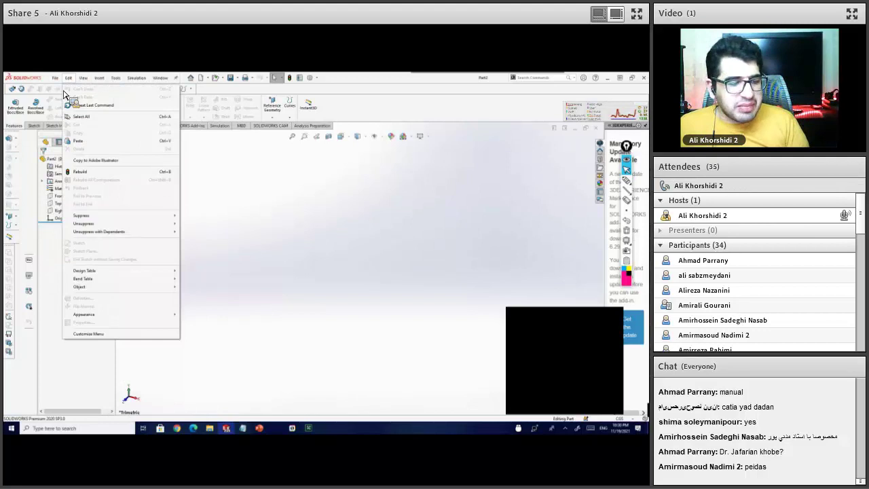
{"action": "left_click", "coordinate": [284, 190]}
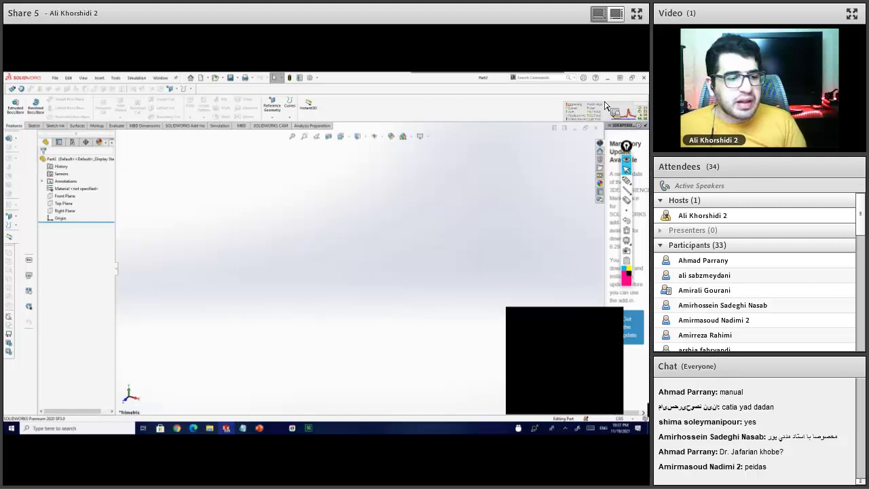
{"action": "left_click", "coordinate": [627, 180]}
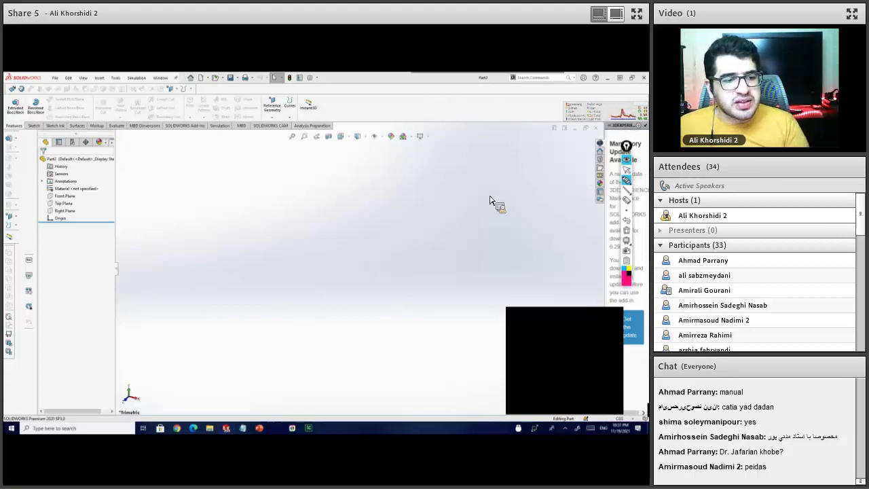
Outline the CommandManager ribbon with a pink ink loop, then switch the annotation ink to blue
{"action": "left_click_drag", "start_coordinate": [7, 127], "coordinate": [438, 133]}
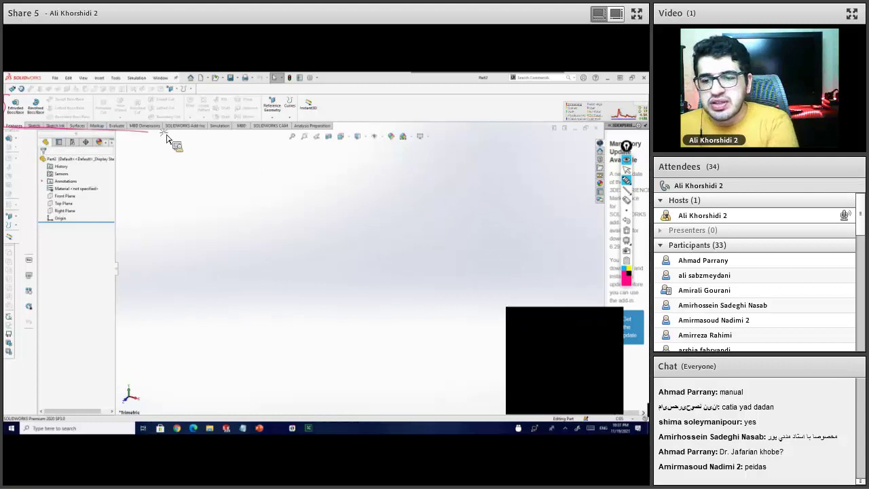
{"action": "left_click_drag", "start_coordinate": [529, 143], "coordinate": [27, 97]}
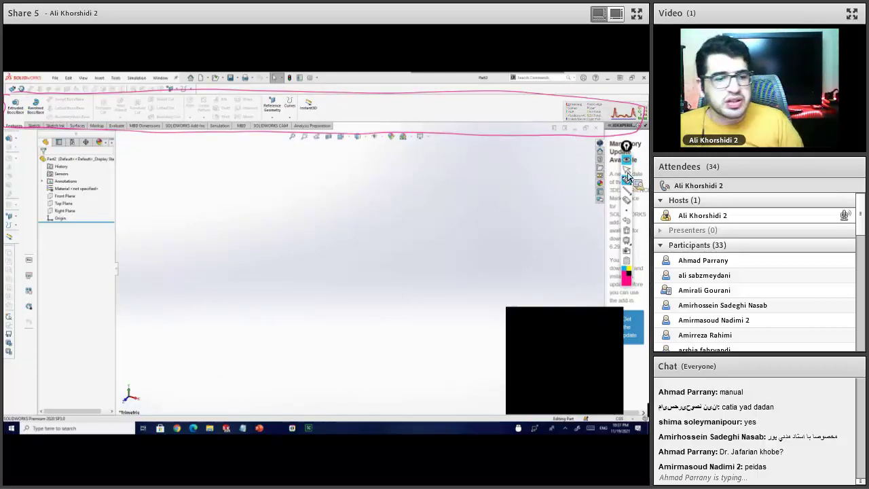
{"action": "left_click", "coordinate": [626, 169]}
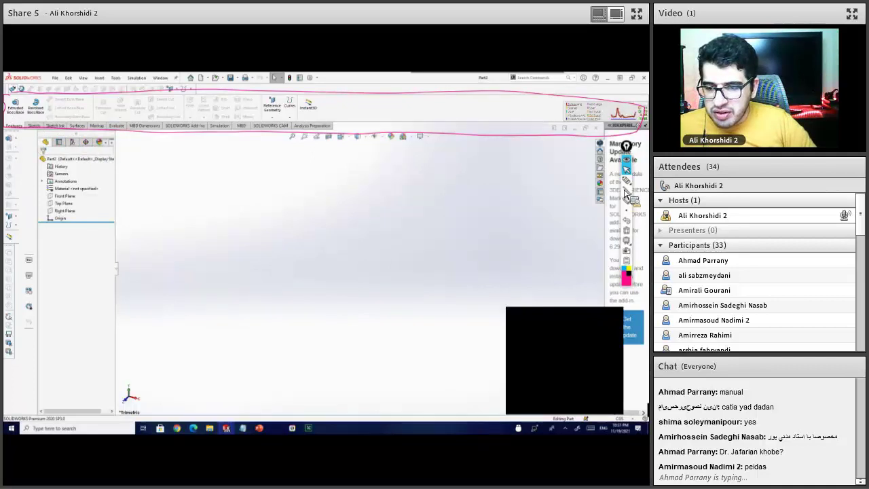
{"action": "left_click", "coordinate": [626, 180]}
{"action": "left_click", "coordinate": [627, 276]}
Circle the FeatureManager tree in blue ink and bring up the part's Properties panel
{"action": "left_click_drag", "start_coordinate": [99, 140], "coordinate": [84, 135]}
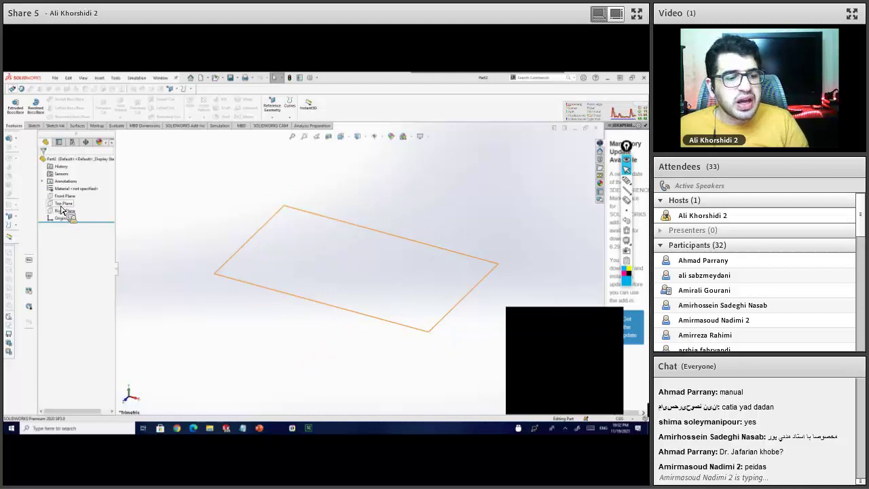
{"action": "left_click", "coordinate": [60, 142]}
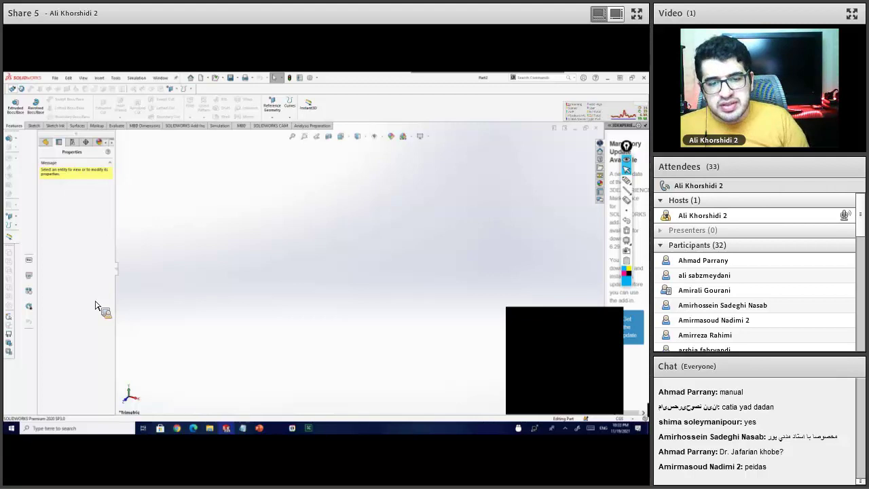
{"action": "left_click", "coordinate": [45, 143]}
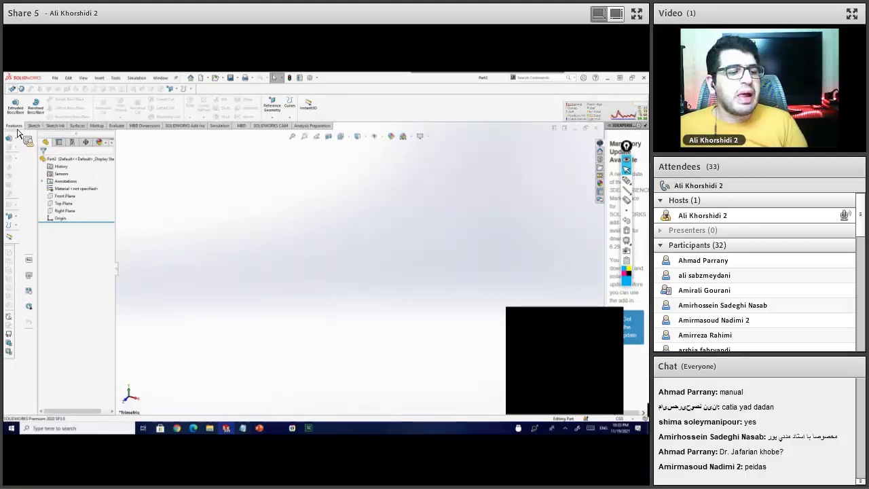
{"action": "left_click", "coordinate": [18, 139]}
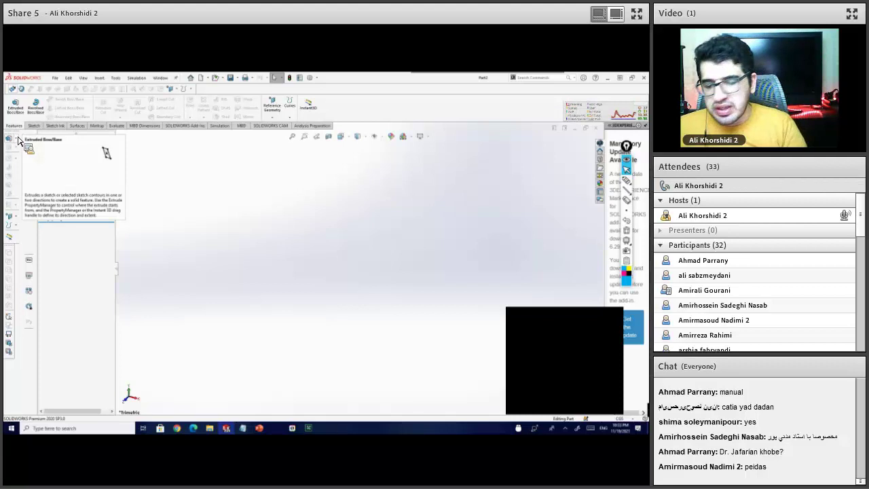
{"action": "key", "text": "Escape"}
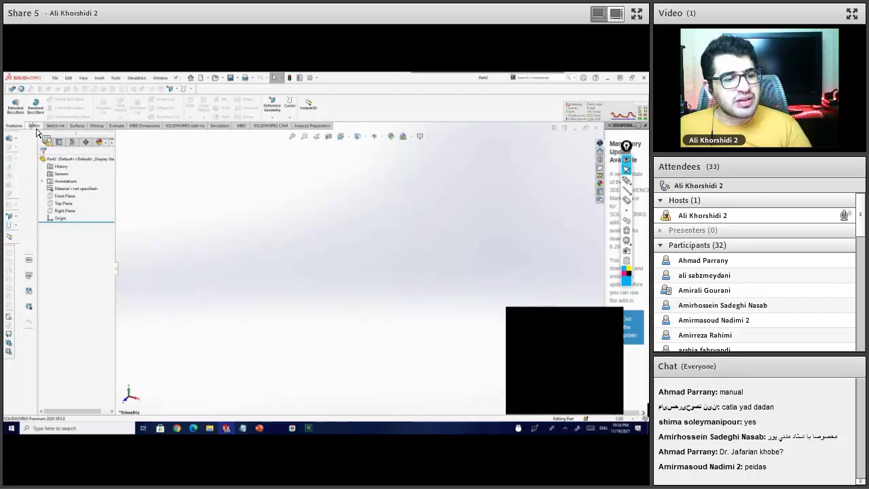
Show the Sketch tools, then switch the CommandManager to the Surfaces tools
{"action": "left_click", "coordinate": [32, 125]}
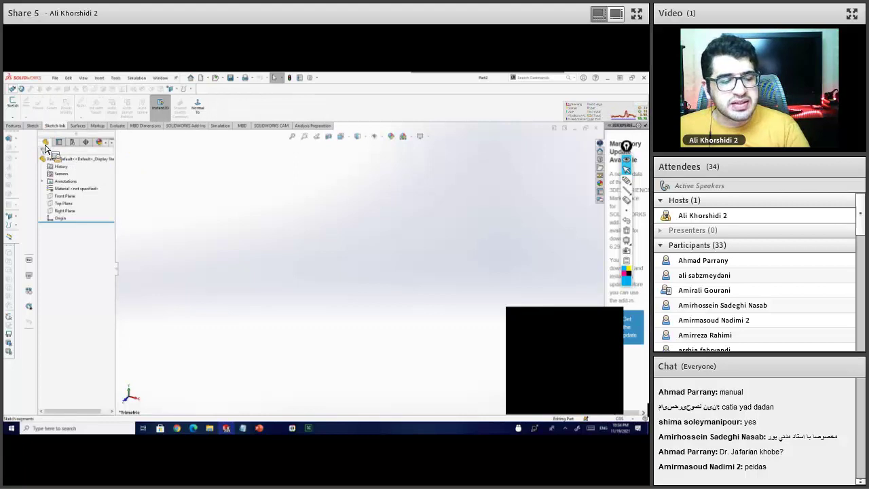
{"action": "mouse_move", "coordinate": [50, 158]}
{"action": "left_mouse_down"}
{"action": "mouse_move", "coordinate": [195, 166]}
{"action": "mouse_move", "coordinate": [62, 129]}
{"action": "left_mouse_up"}
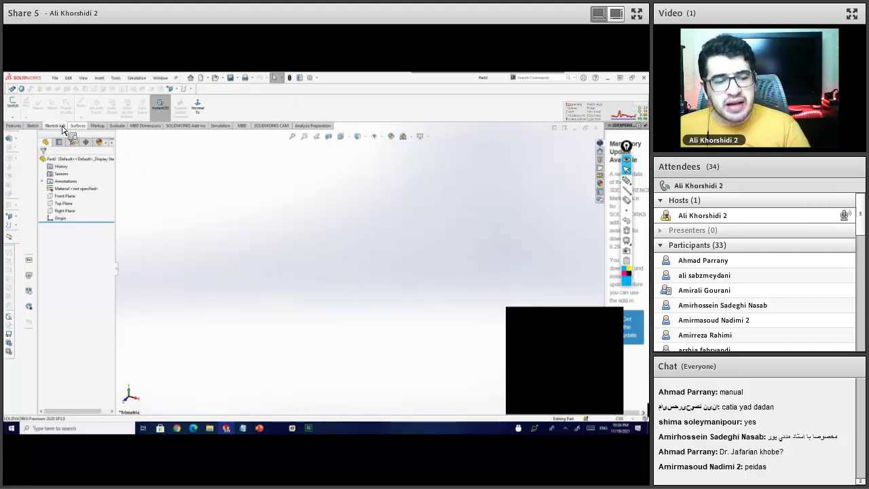
{"action": "left_click", "coordinate": [76, 126]}
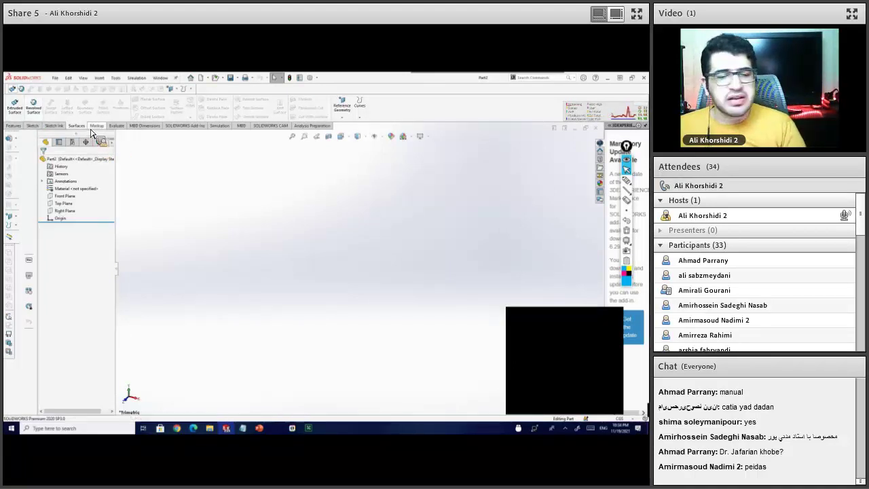
Look through the Evaluate and MBD Dimensions tools, then return to the Features tools
{"action": "left_click", "coordinate": [115, 126]}
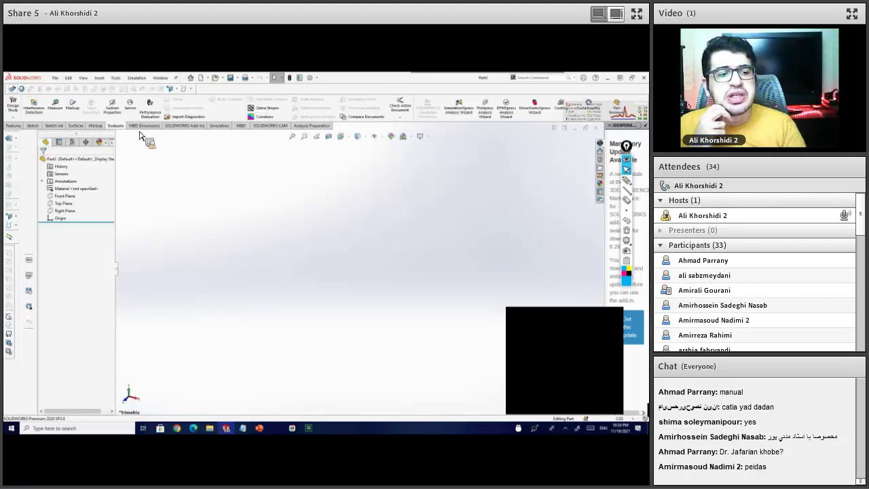
{"action": "left_click", "coordinate": [144, 127]}
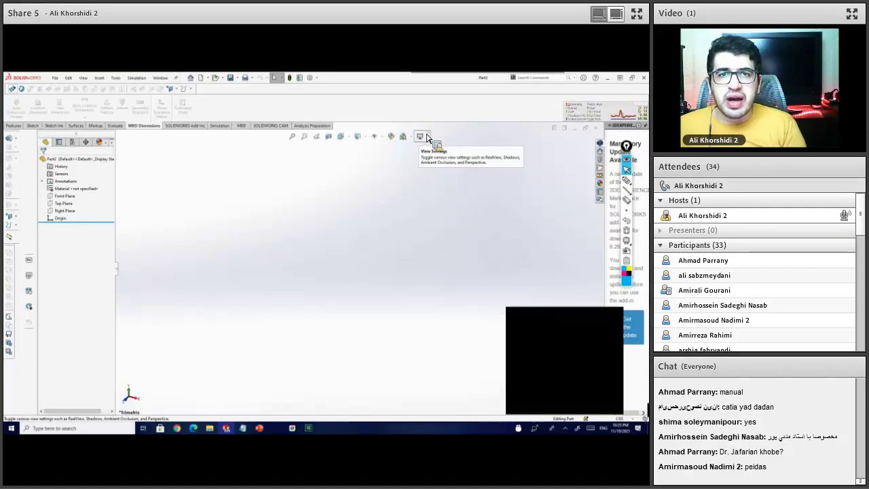
{"action": "left_click", "coordinate": [15, 126]}
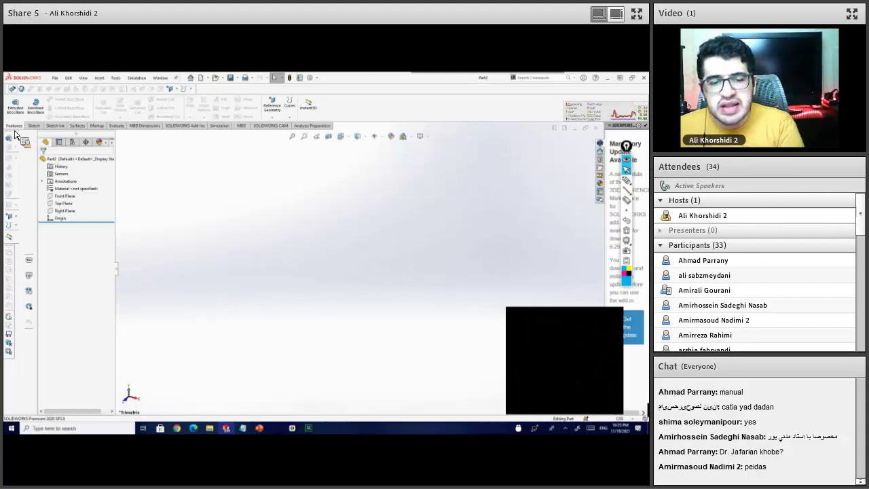
Toggle between Sketch and Features tools, ending on Sketch, and maximize the Part2 window
{"action": "left_click", "coordinate": [33, 125]}
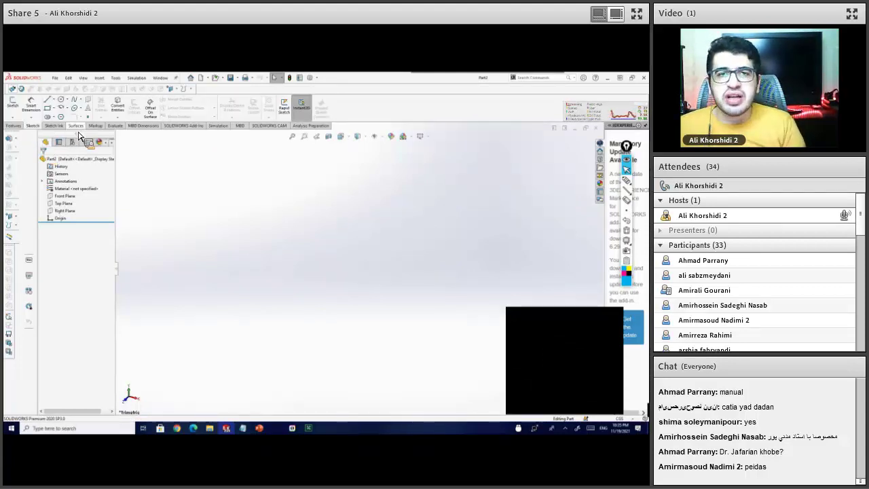
{"action": "left_click", "coordinate": [15, 127]}
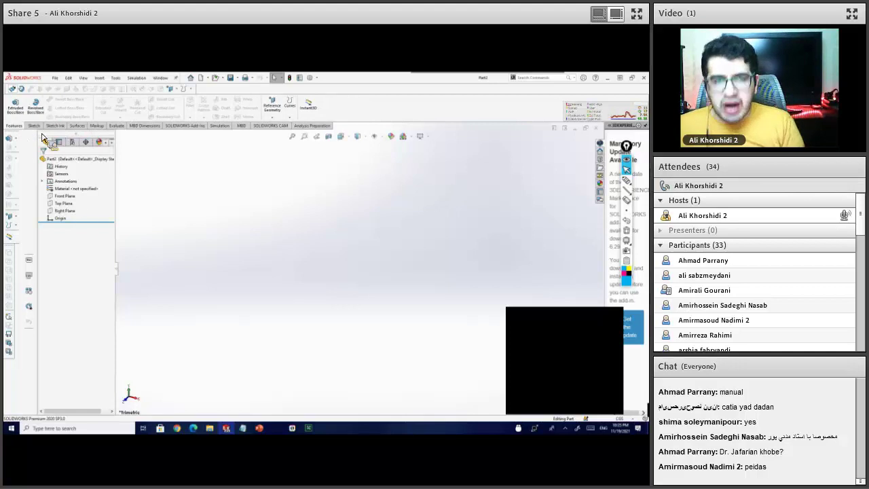
{"action": "left_click", "coordinate": [34, 127]}
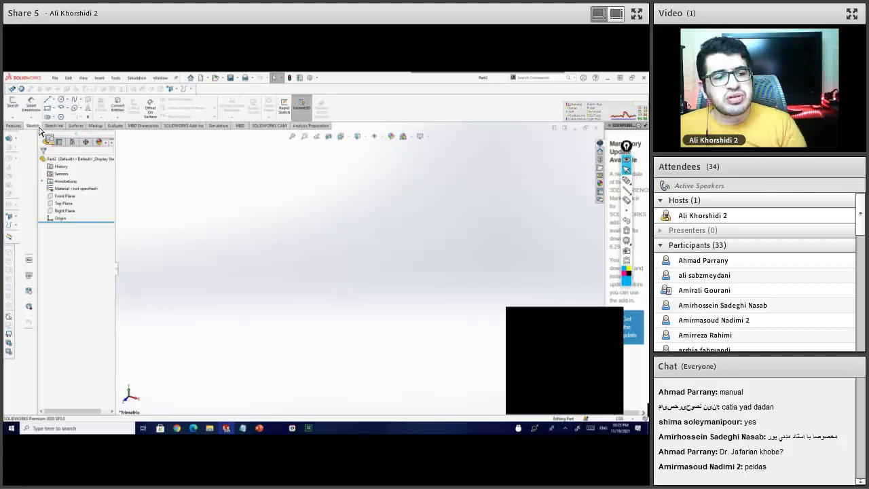
{"action": "left_click", "coordinate": [588, 406]}
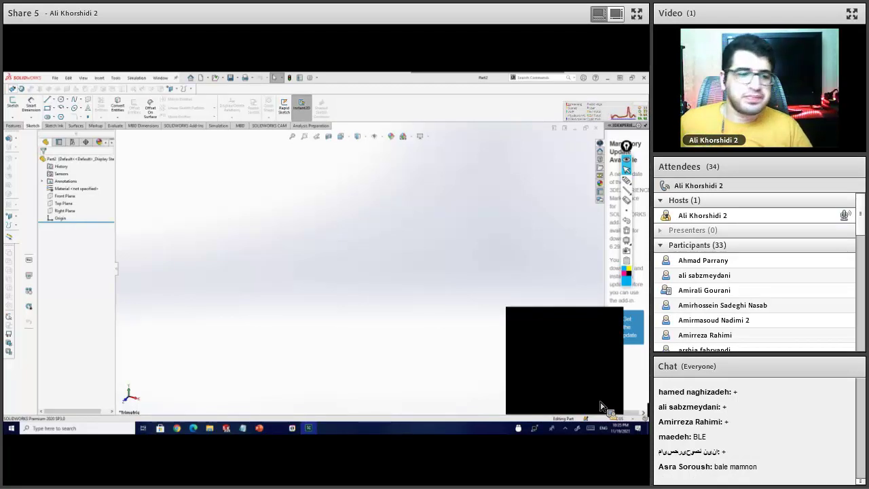
{"action": "left_click", "coordinate": [587, 131]}
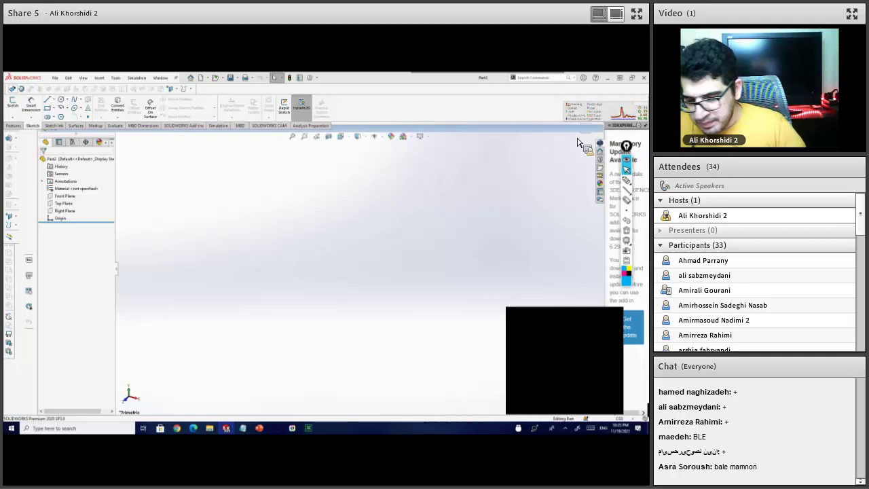
{"action": "left_click_drag", "start_coordinate": [388, 129], "coordinate": [445, 177]}
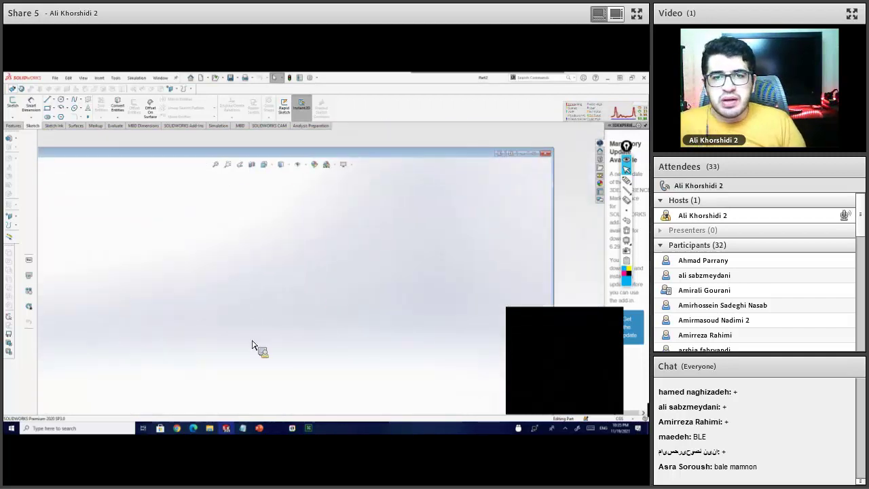
{"action": "left_click", "coordinate": [528, 165]}
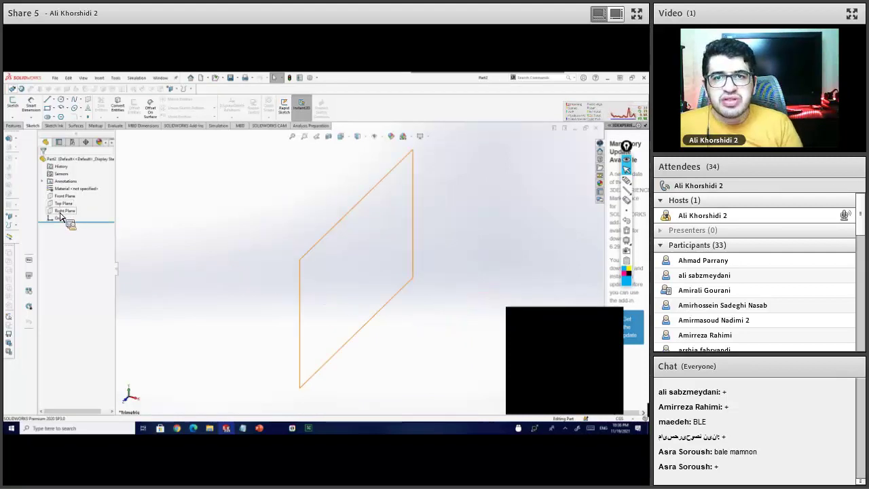
Select Front Plane in the design tree, waiting for the busy command to finish
{"action": "left_click", "coordinate": [61, 197]}
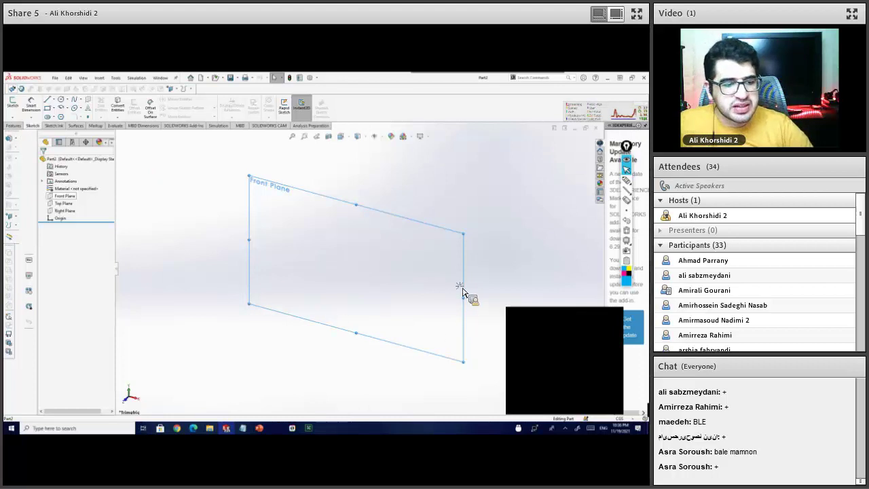
{"action": "left_click", "coordinate": [64, 203]}
{"action": "left_click", "coordinate": [330, 244]}
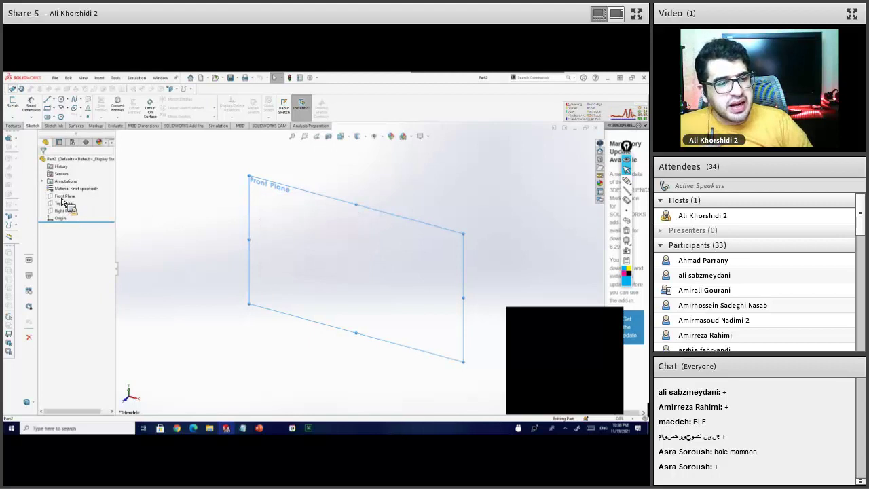
{"action": "left_click_drag", "start_coordinate": [62, 201], "coordinate": [286, 208]}
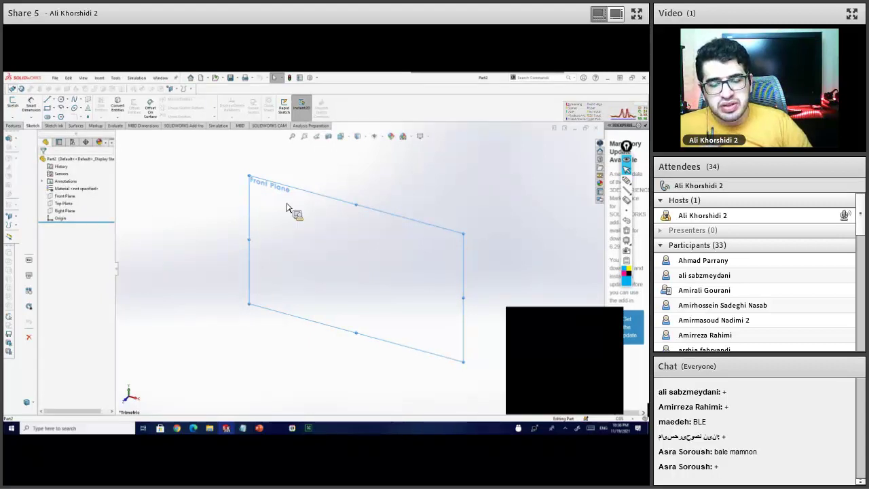